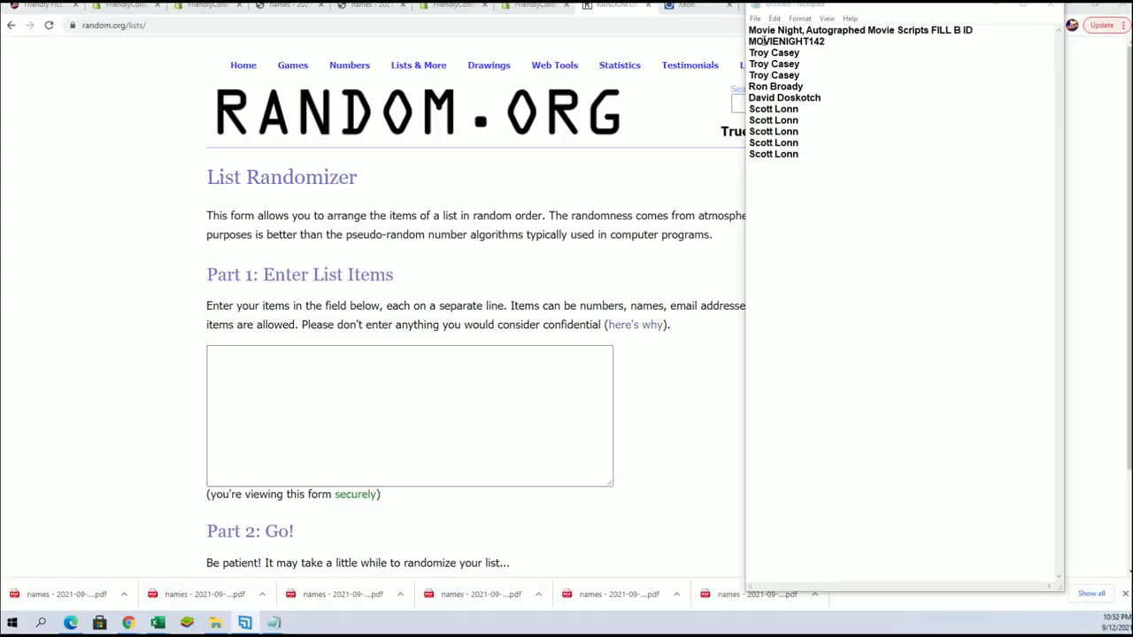
- Separate the ten entrant names from the Notepad headers and paste them into the RANDOM.ORG list field
key(Return)
key(Return)
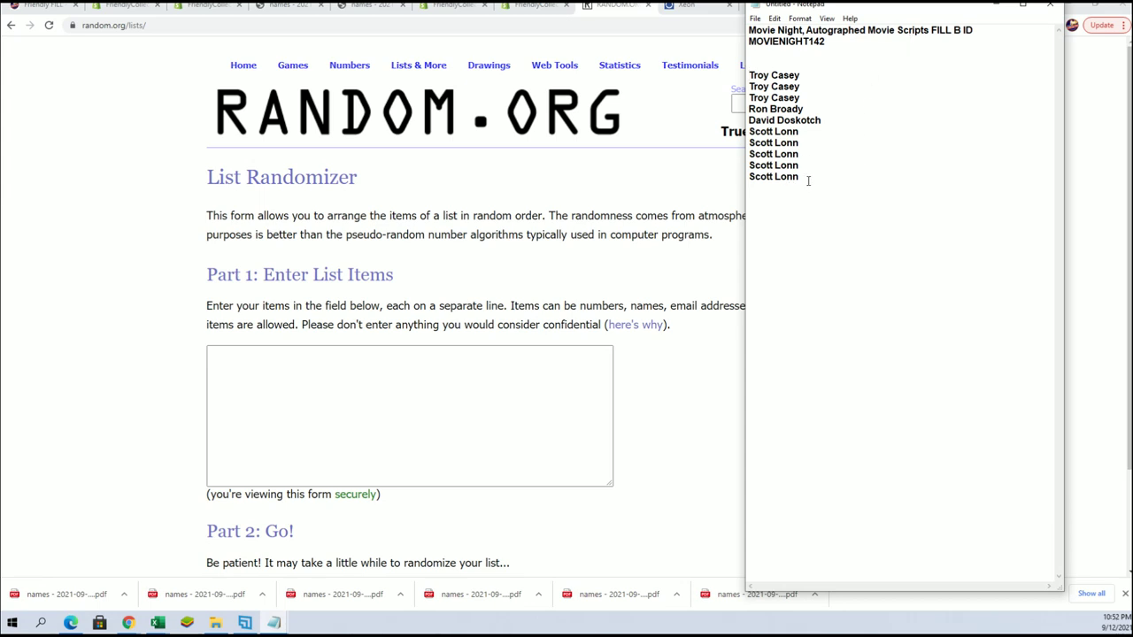
mouse_move(799, 177)
mouse_down()
mouse_move(749, 143)
mouse_move(750, 75)
mouse_up()
right_click(764, 85)
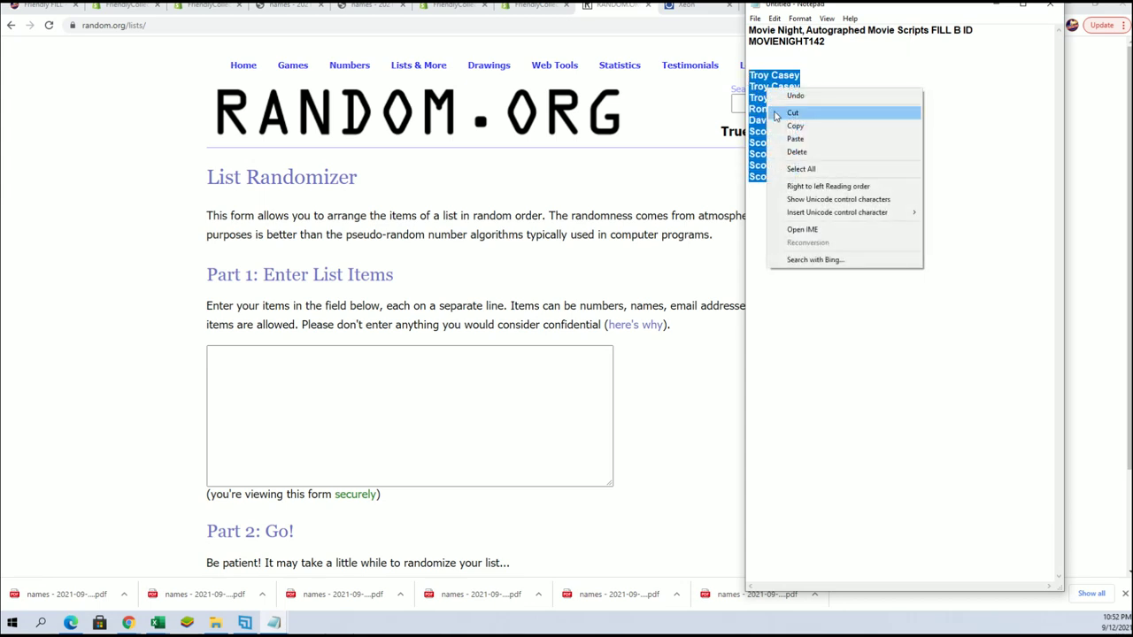
click(794, 125)
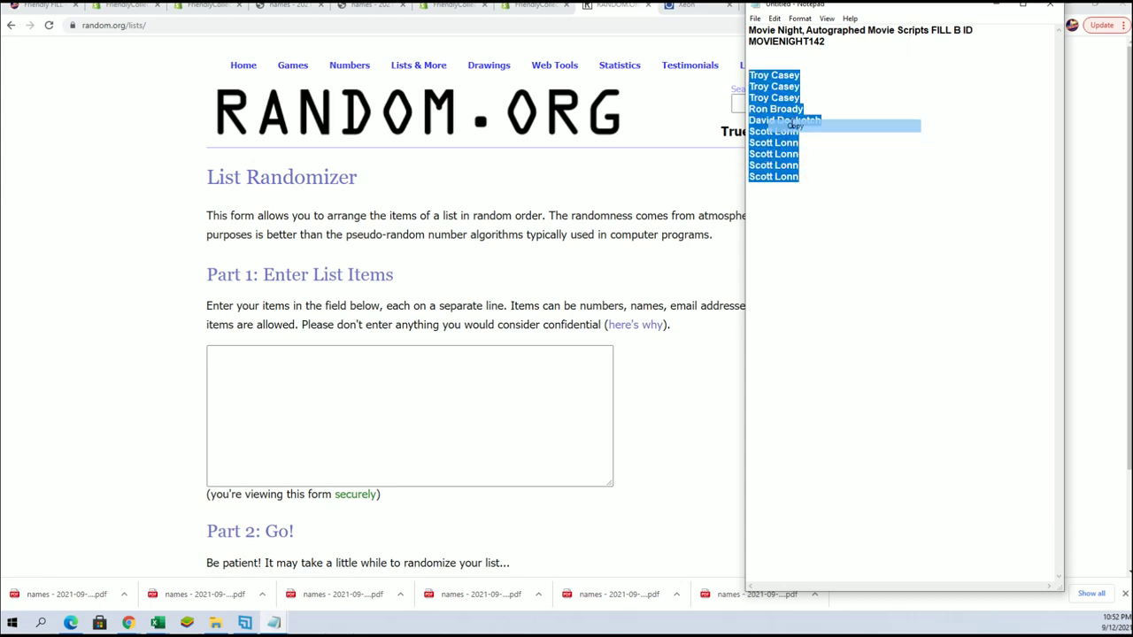
right_click(231, 357)
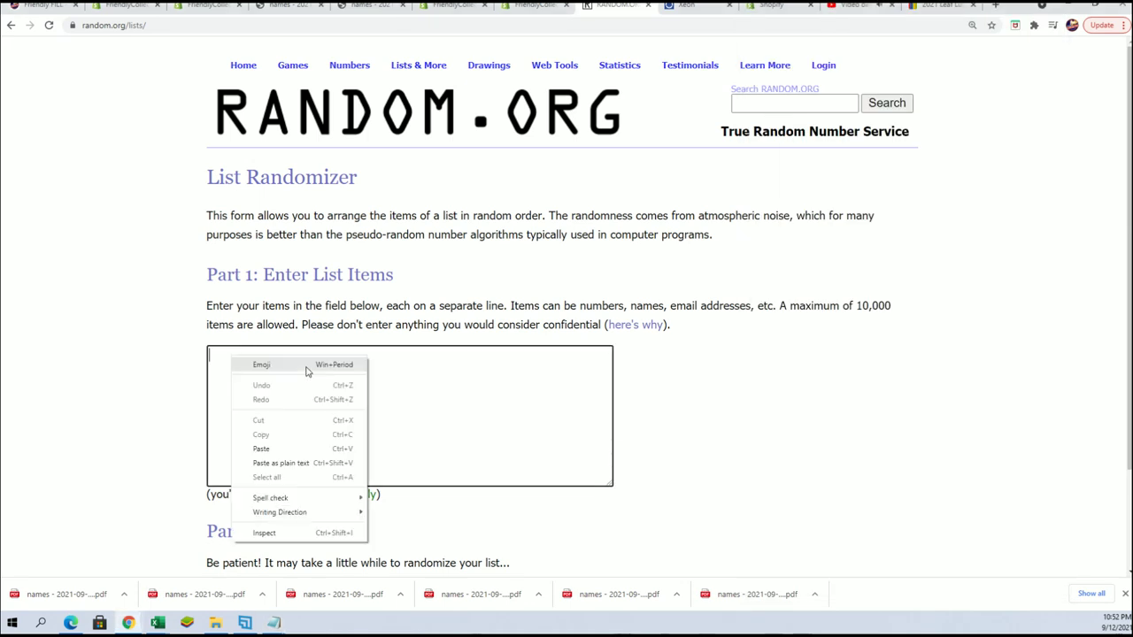
click(261, 449)
scroll(749, 381, down, 2)
click(248, 464)
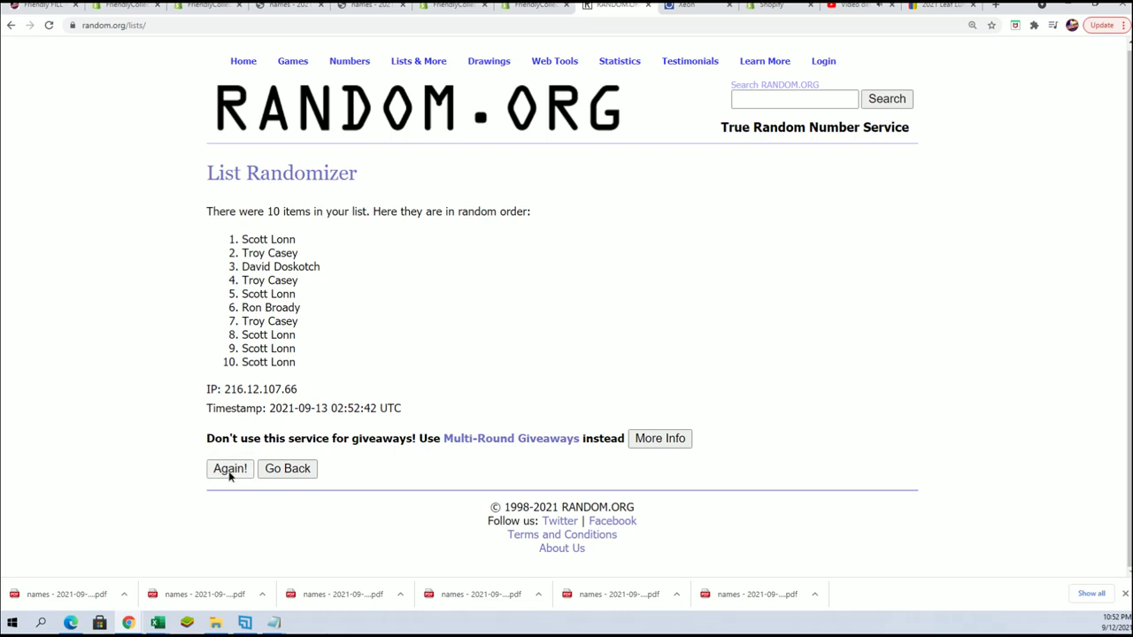
click(229, 469)
scroll(251, 504, down, 1)
click(228, 468)
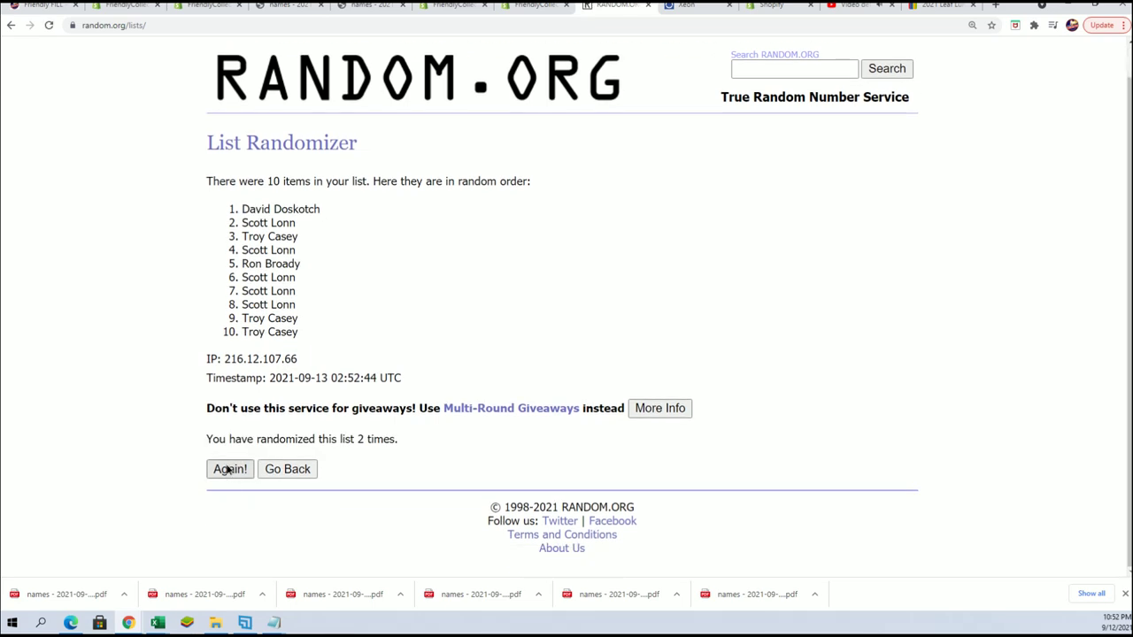
scroll(217, 416, down, 1)
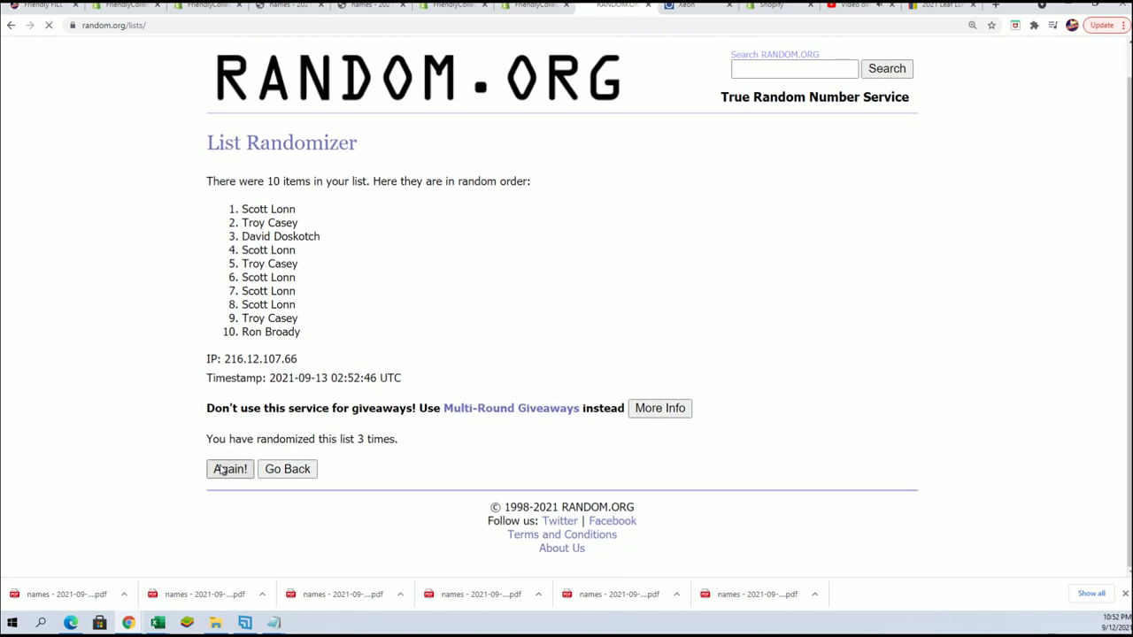
click(229, 469)
scroll(252, 453, down, 1)
click(229, 469)
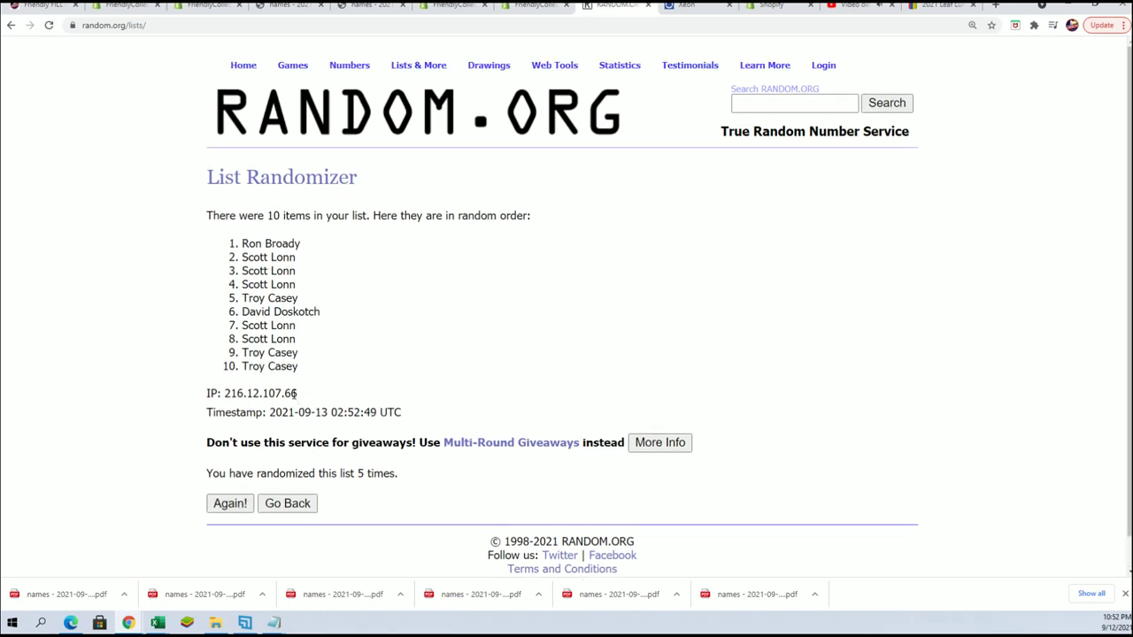
click(229, 502)
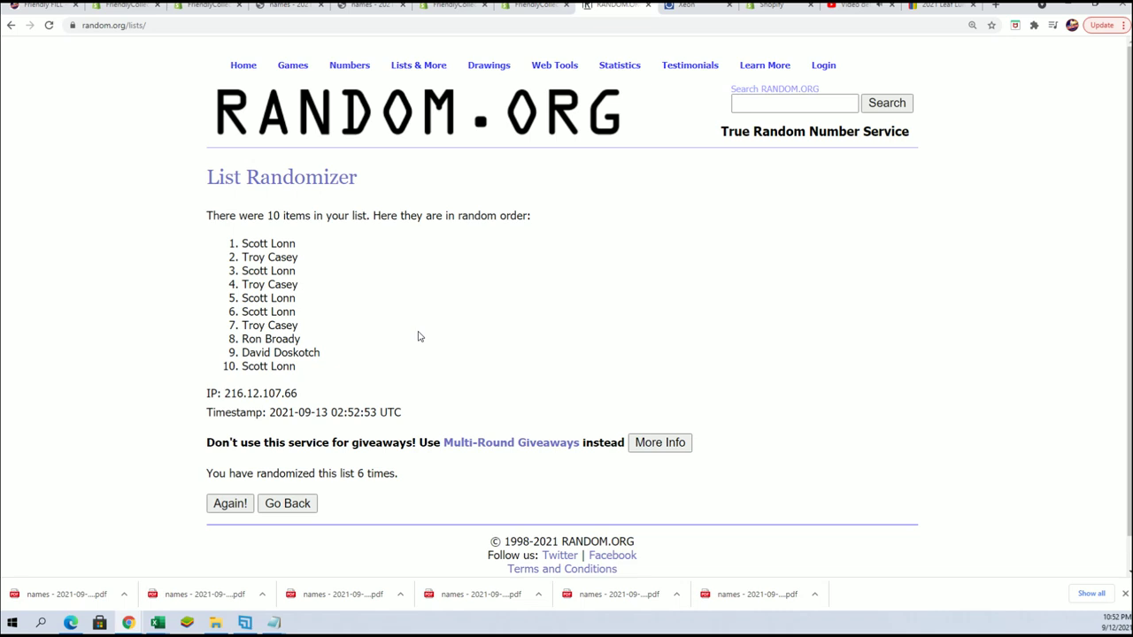
scroll(420, 336, down, 1)
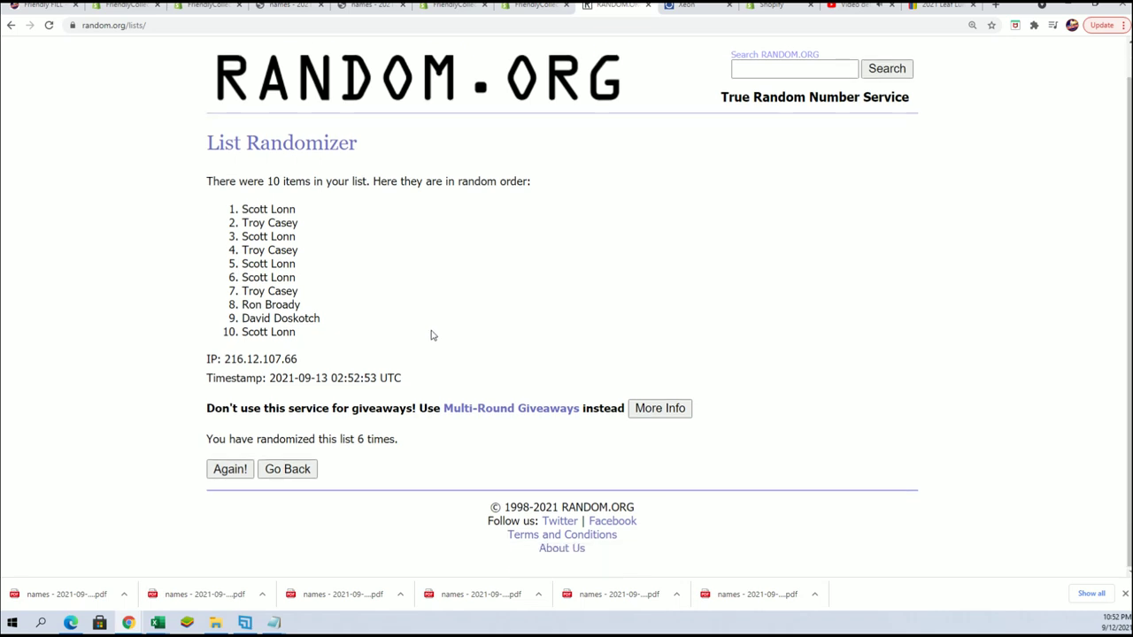
click(230, 470)
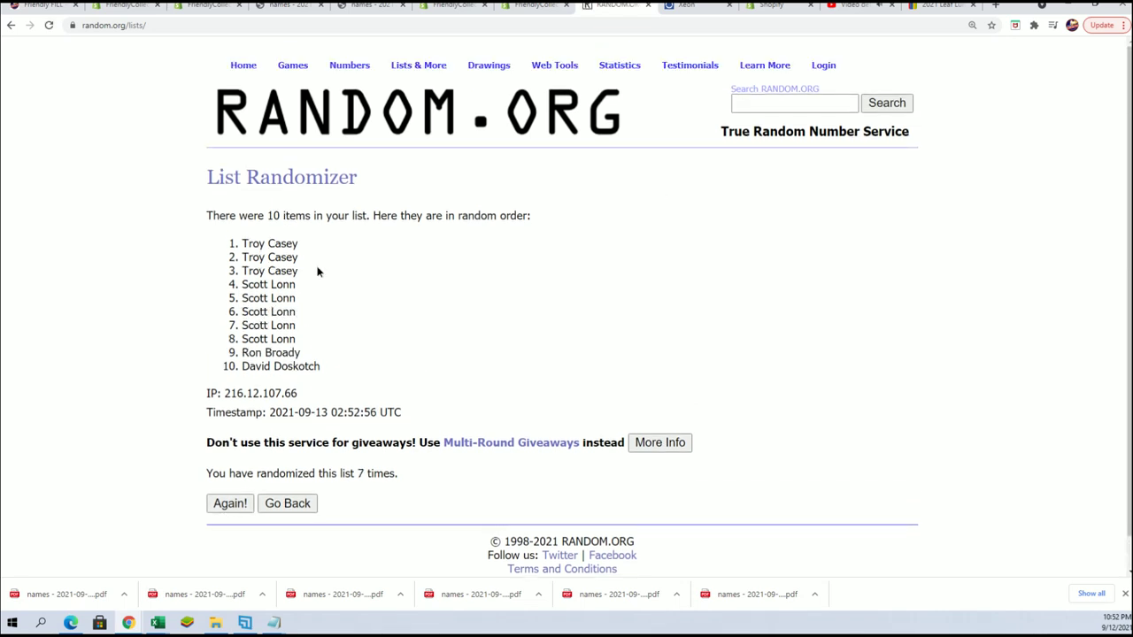
drag(317, 272, 186, 226)
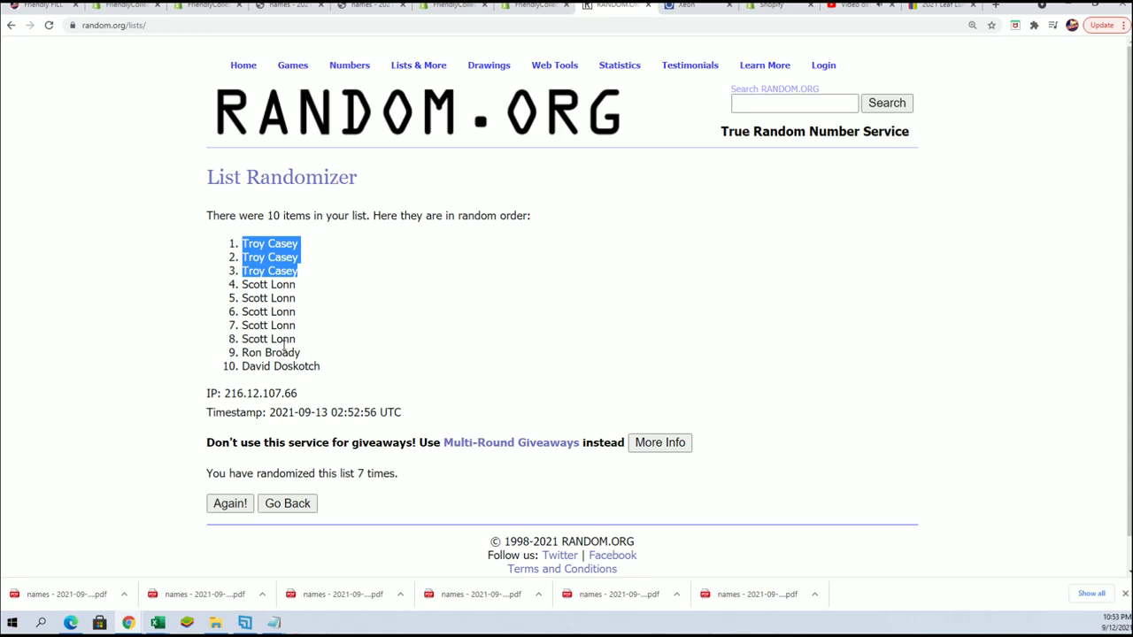
- Copy the three highlighted Troy Casey winner lines from the final shuffle
right_click(308, 249)
click(325, 259)
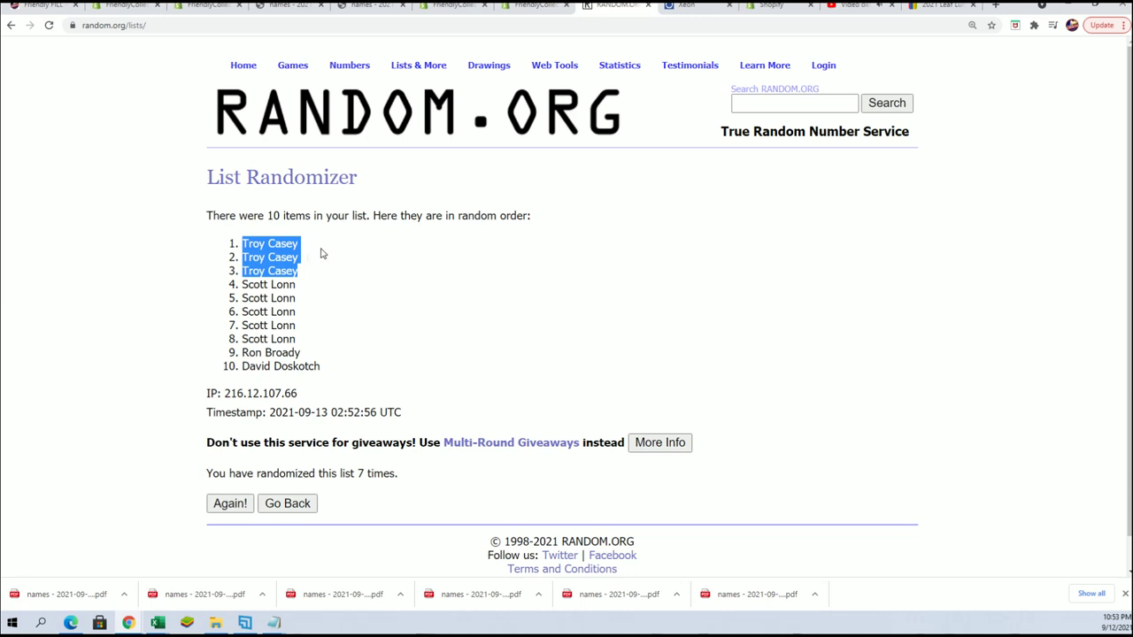